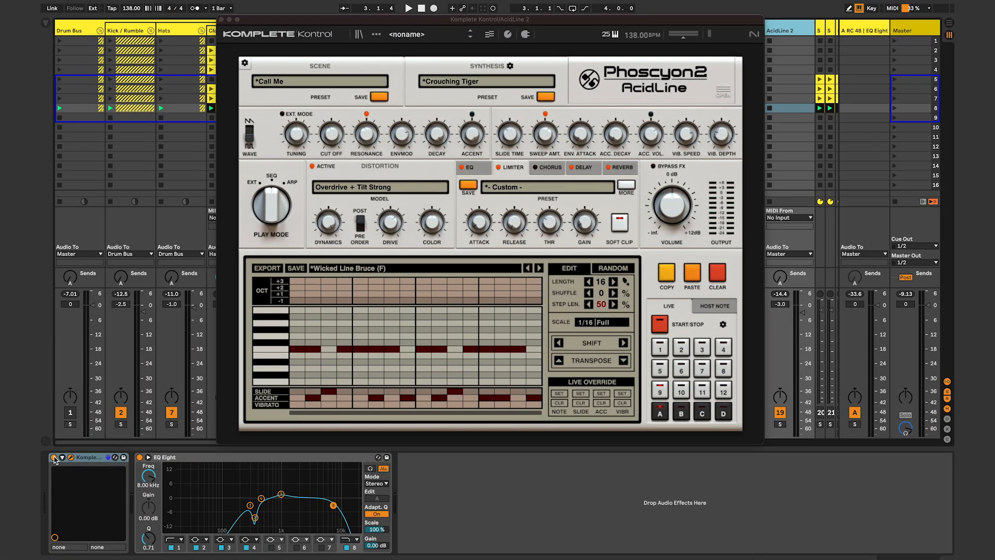
# Step: Play the set and open Replika, Pro-R, Decimort 2 and Ozone 10 from AcidLine 1's FX chain to inspect their settings
pyautogui.press('space')
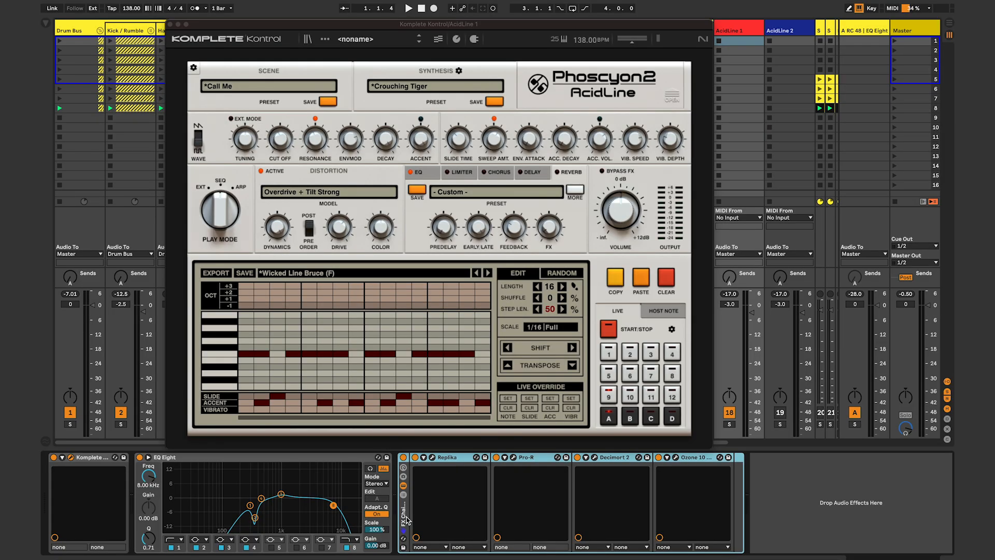
pyautogui.press('space')
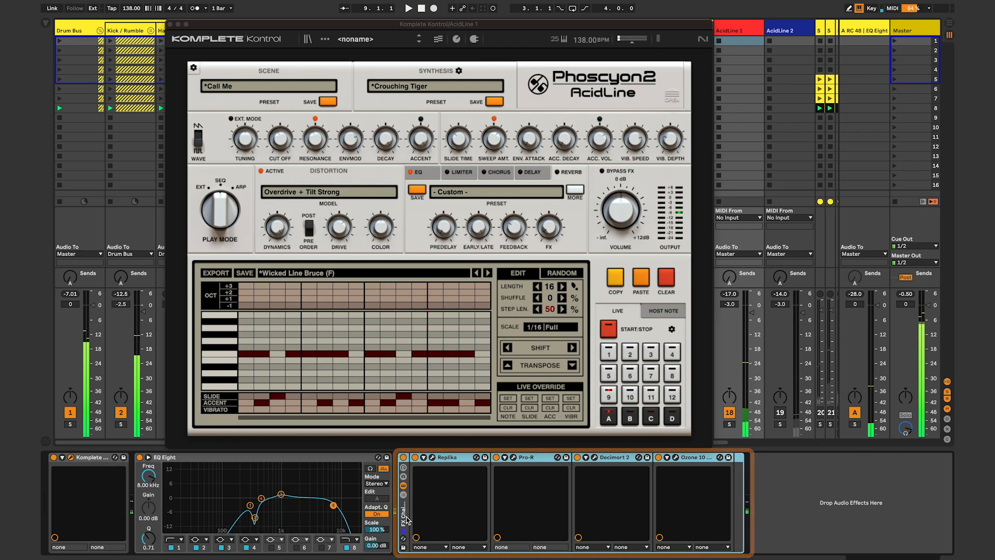
pyautogui.click(433, 458)
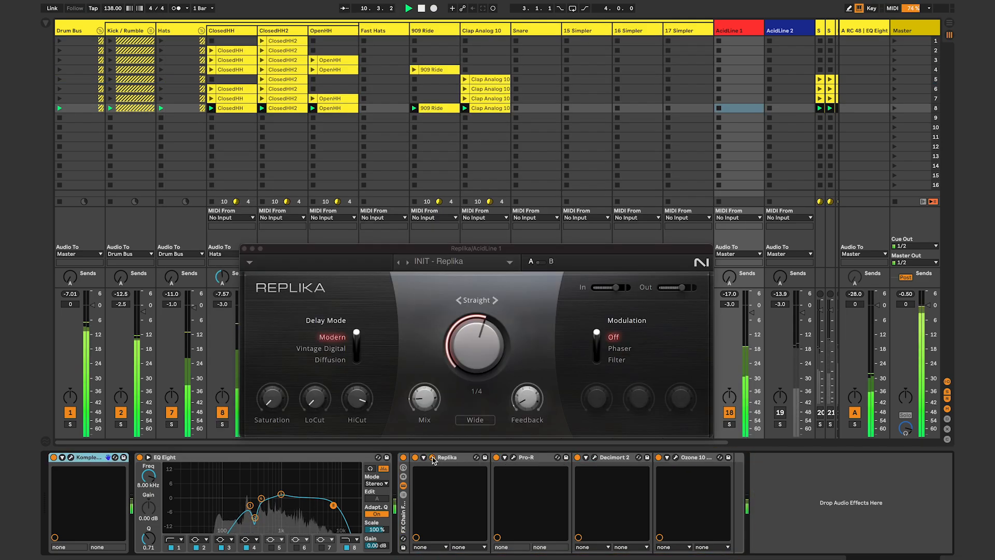
pyautogui.click(514, 457)
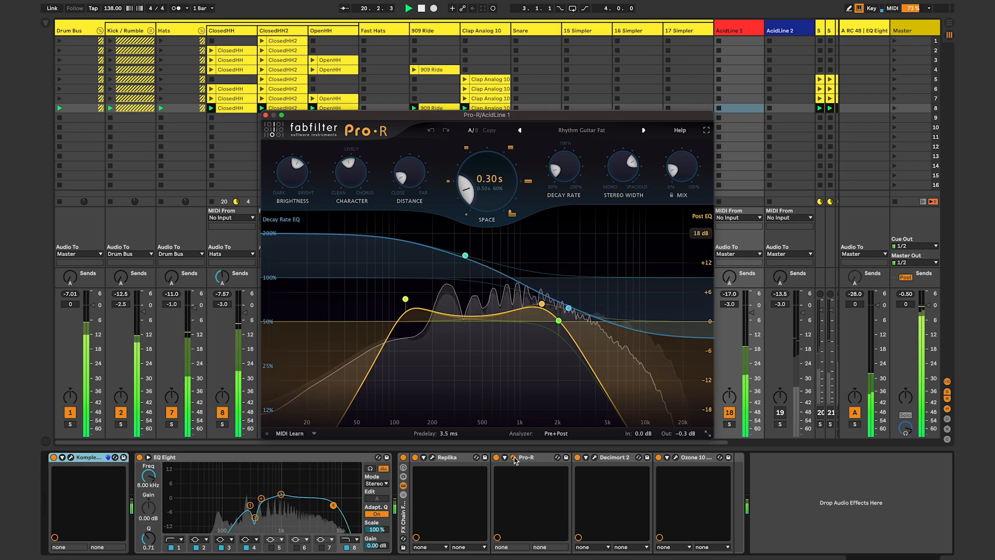
pyautogui.click(595, 458)
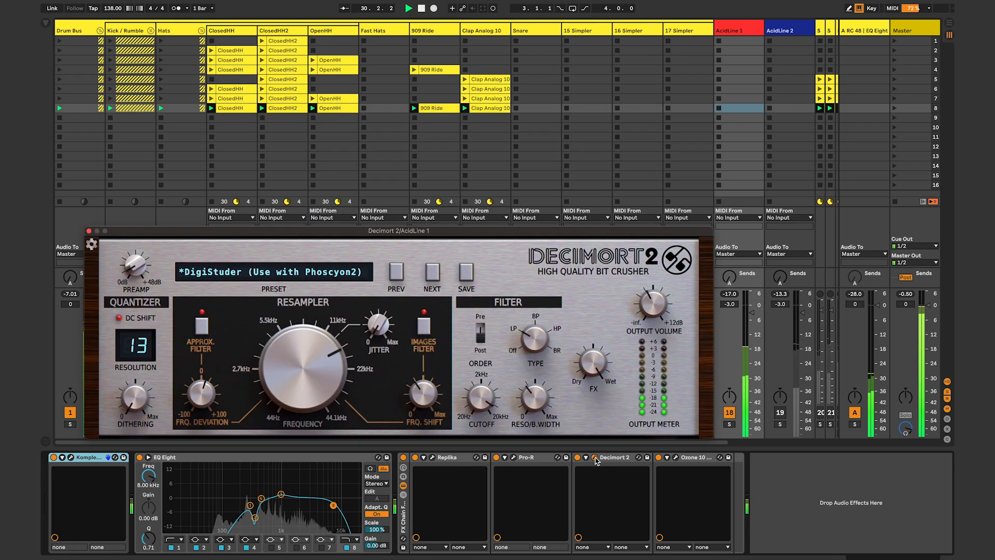
pyautogui.click(676, 458)
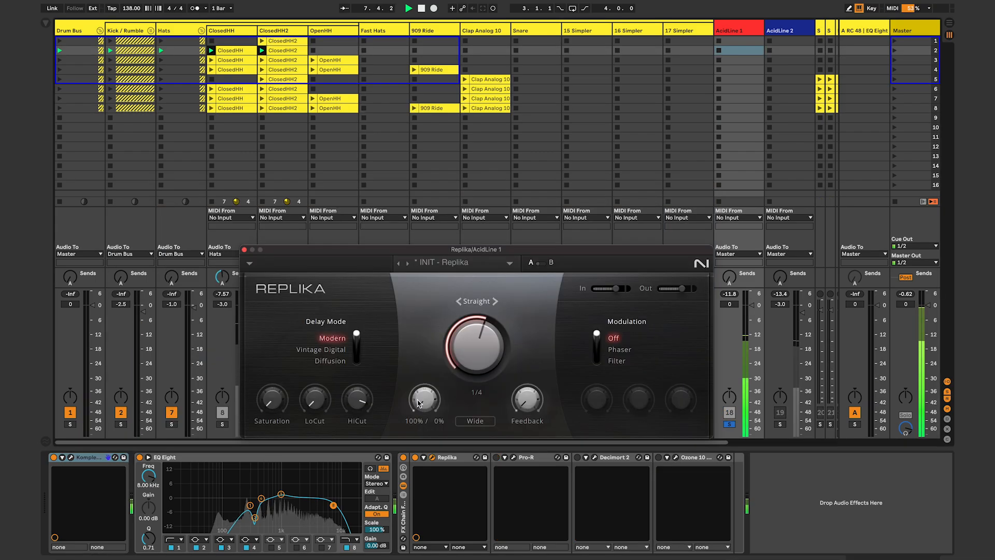
# Step: Raise Replika's mix, set its feedback to 7.0 %, and compare the soloed AcidLine 1 with the delay off and on
pyautogui.moveTo(419, 403); pyautogui.dragTo(419, 410)
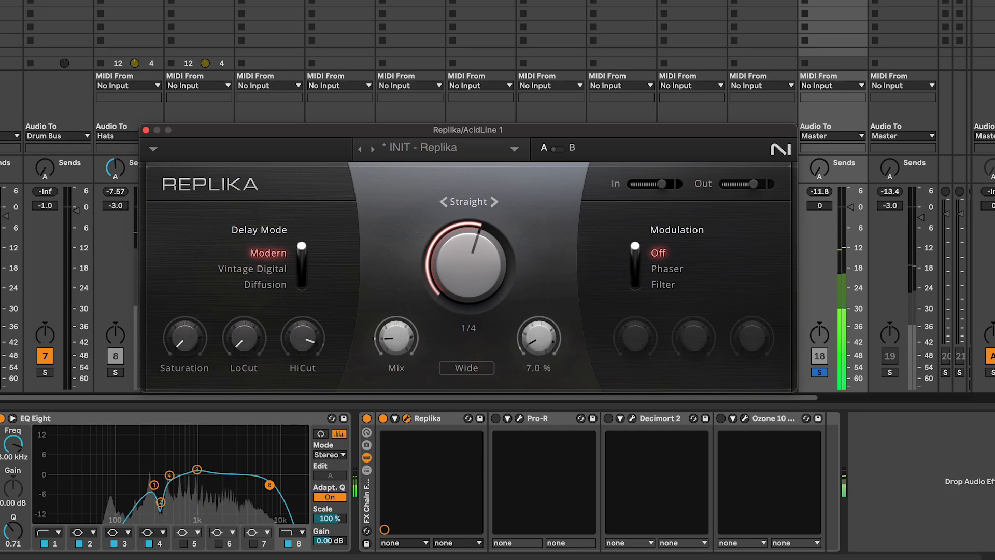
pyautogui.click(383, 419)
pyautogui.click(383, 419)
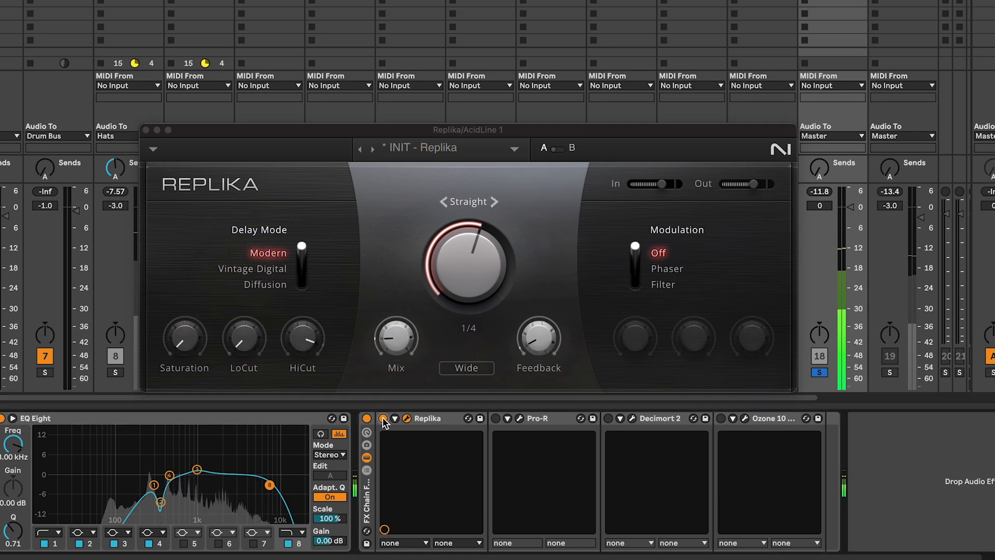
# Step: Unsolo AcidLine 1 and compare the full mix with Replika off and on
pyautogui.click(820, 372)
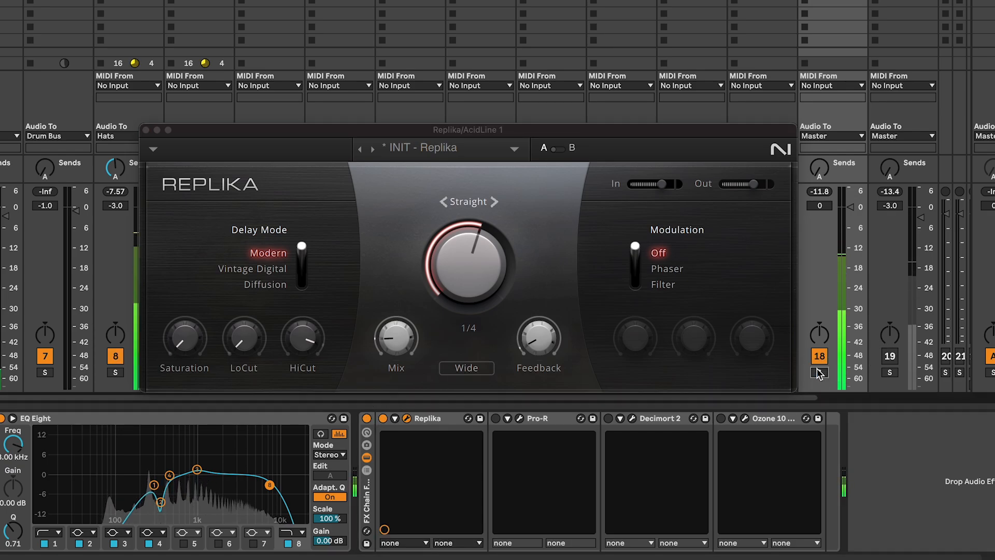
pyautogui.click(384, 419)
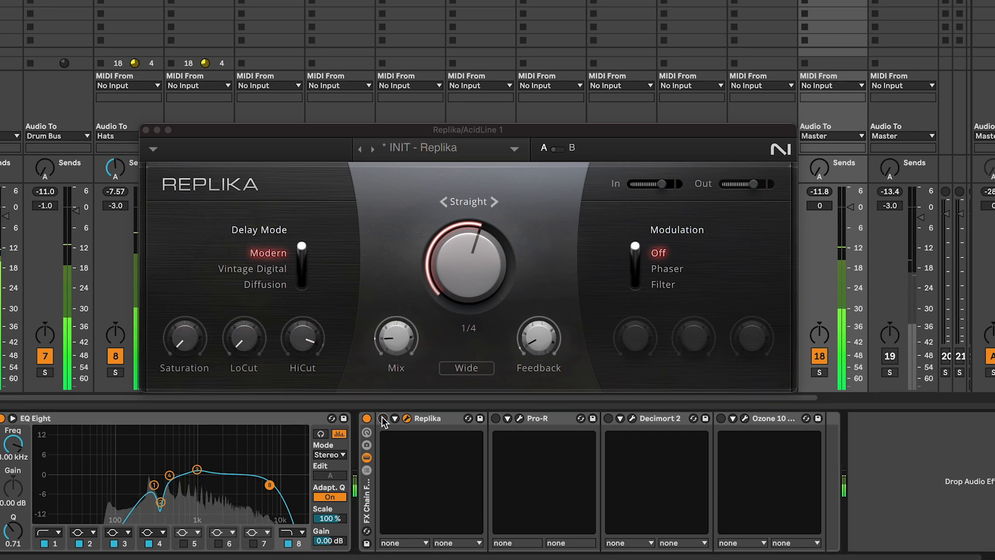
pyautogui.click(384, 419)
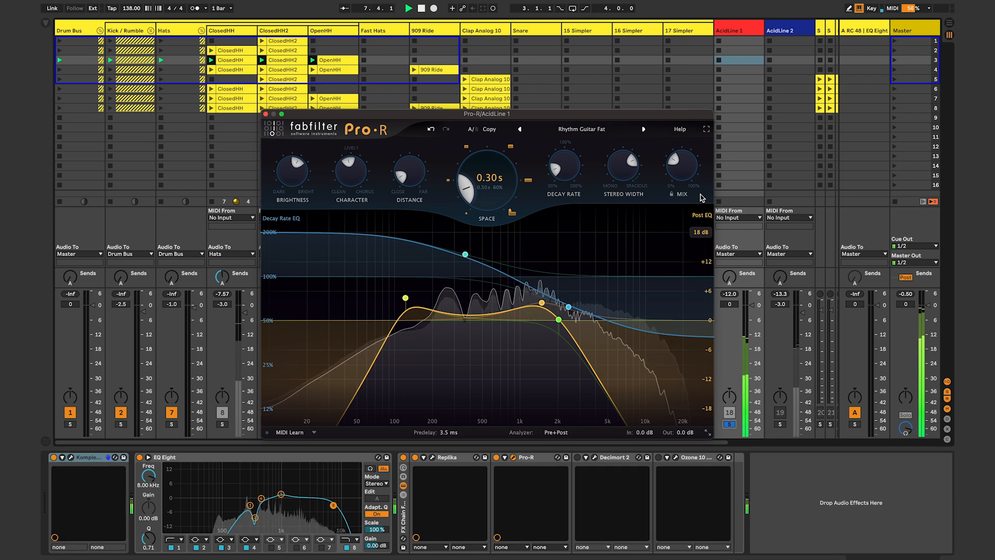
# Step: Lower the mix of the Pro-R reverb on AcidLine 1 and check the soloed track with it bypassed
pyautogui.moveTo(682, 181); pyautogui.dragTo(654, 183)
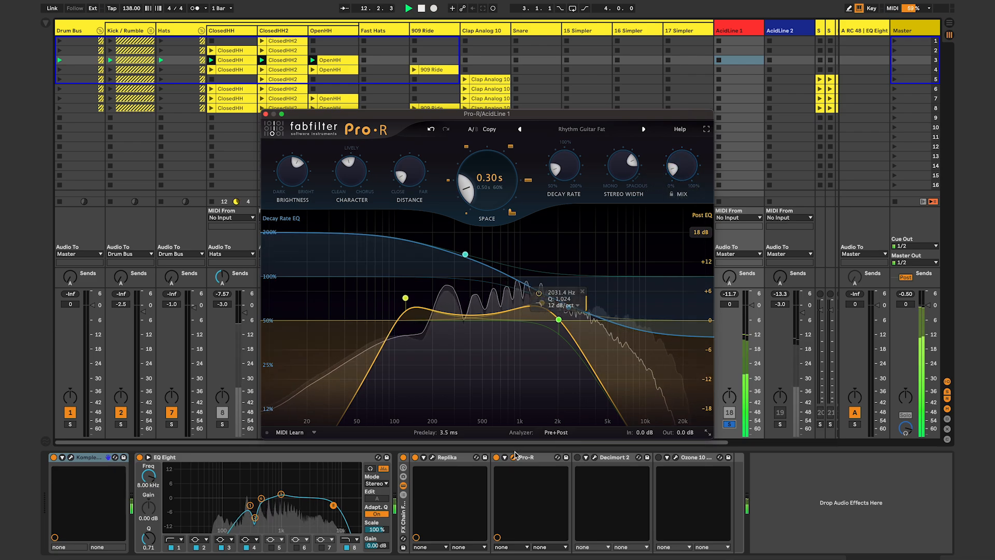
pyautogui.click(497, 457)
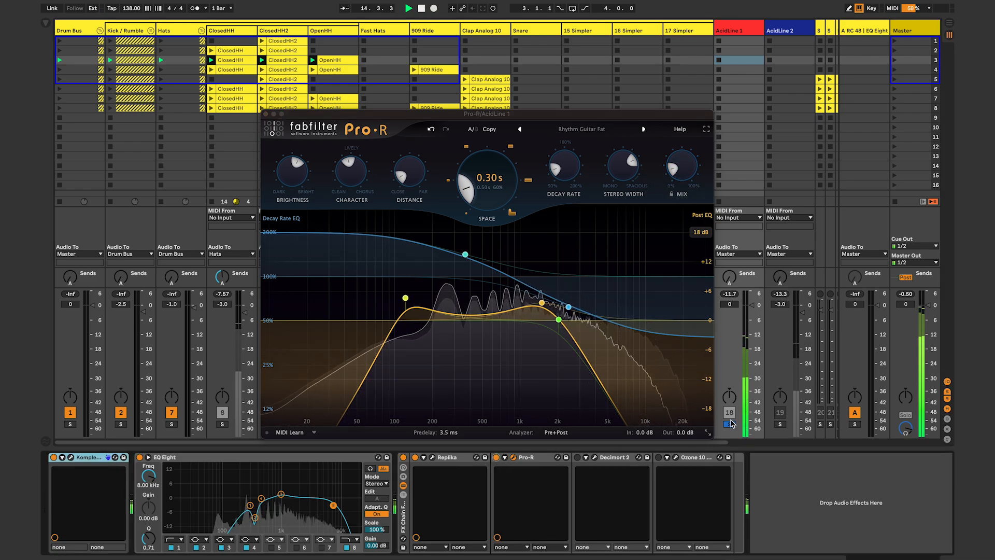
# Step: Unsolo AcidLine 1 and compare the full mix with Pro-R repeatedly off and on
pyautogui.click(728, 424)
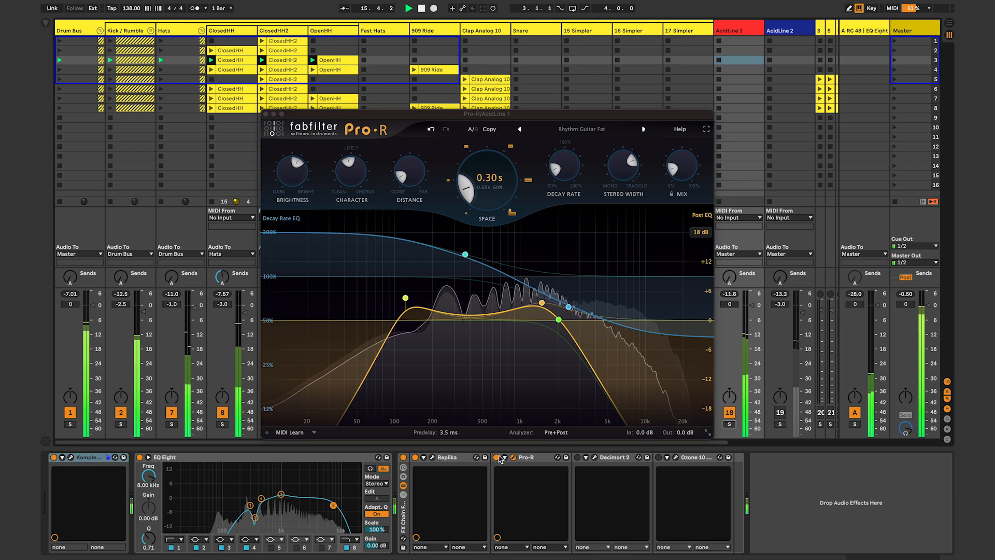
pyautogui.click(496, 457)
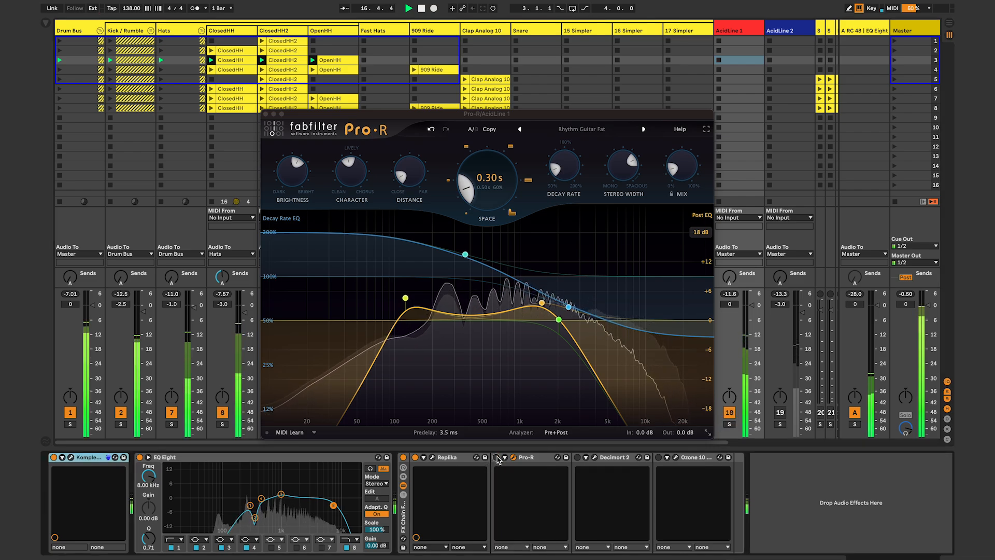
pyautogui.click(496, 457)
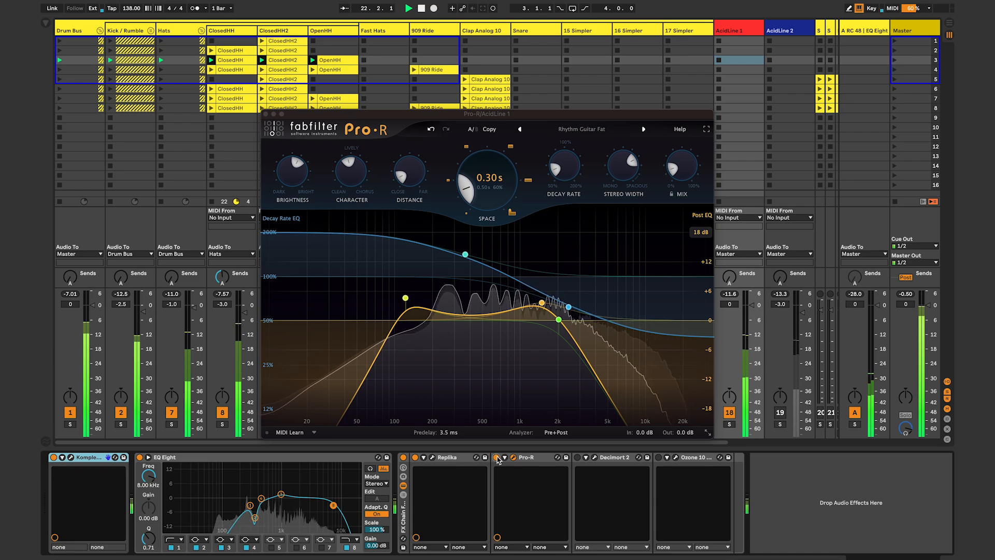
pyautogui.click(497, 457)
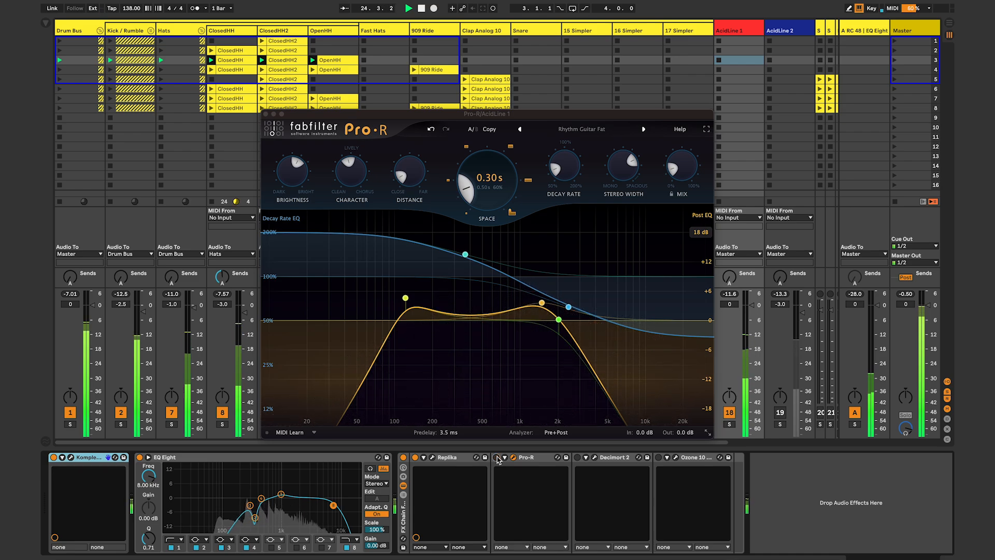
pyautogui.click(496, 458)
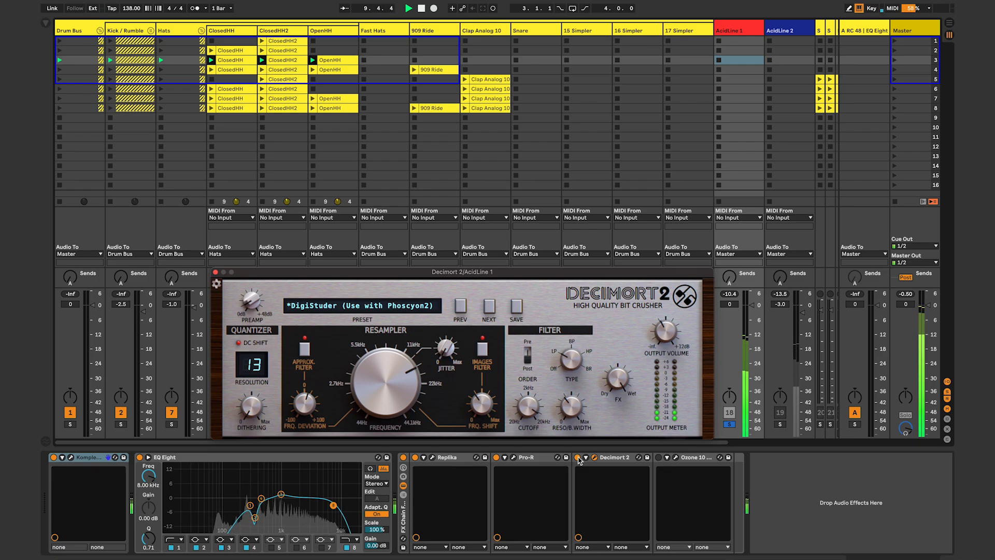
# Step: Try out Decimort 2's preamp, quantizer resolution and resampler frequency on the soloed AcidLine 1
pyautogui.moveTo(246, 307); pyautogui.dragTo(248, 328)
pyautogui.moveTo(257, 369)
pyautogui.mouseDown()
pyautogui.moveTo(256, 424)
pyautogui.moveTo(255, 386)
pyautogui.mouseUp()
pyautogui.moveTo(376, 377)
pyautogui.mouseDown()
pyautogui.moveTo(395, 456)
pyautogui.moveTo(388, 367)
pyautogui.mouseUp()
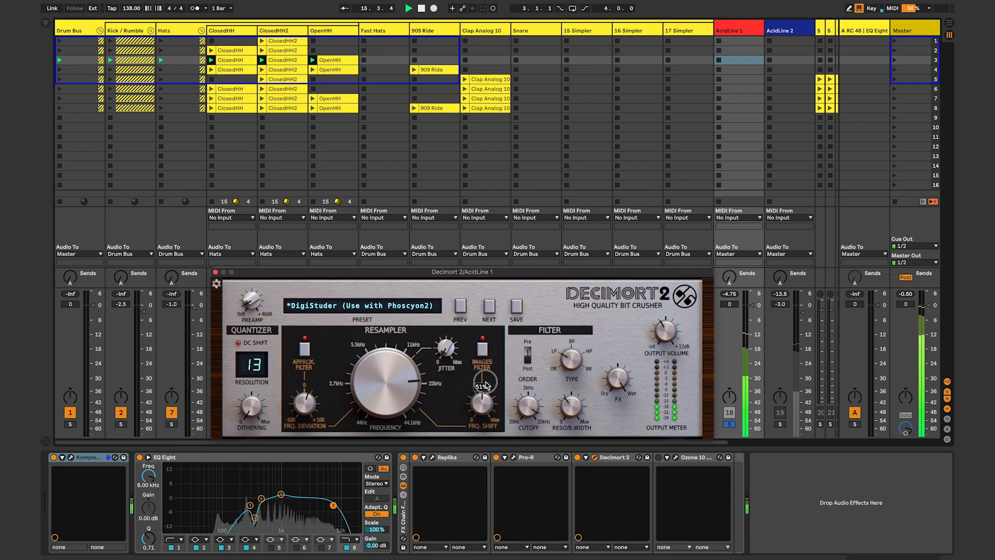
# Step: Compare the soloed AcidLine 1 with Decimort 2 repeatedly off and on
pyautogui.click(578, 458)
pyautogui.click(578, 458)
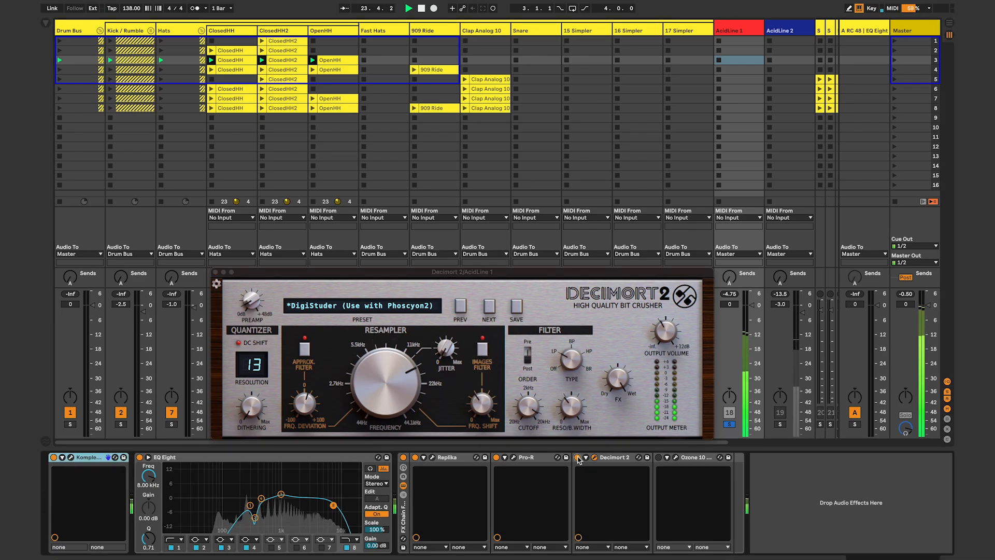
pyautogui.click(578, 458)
pyautogui.click(578, 458)
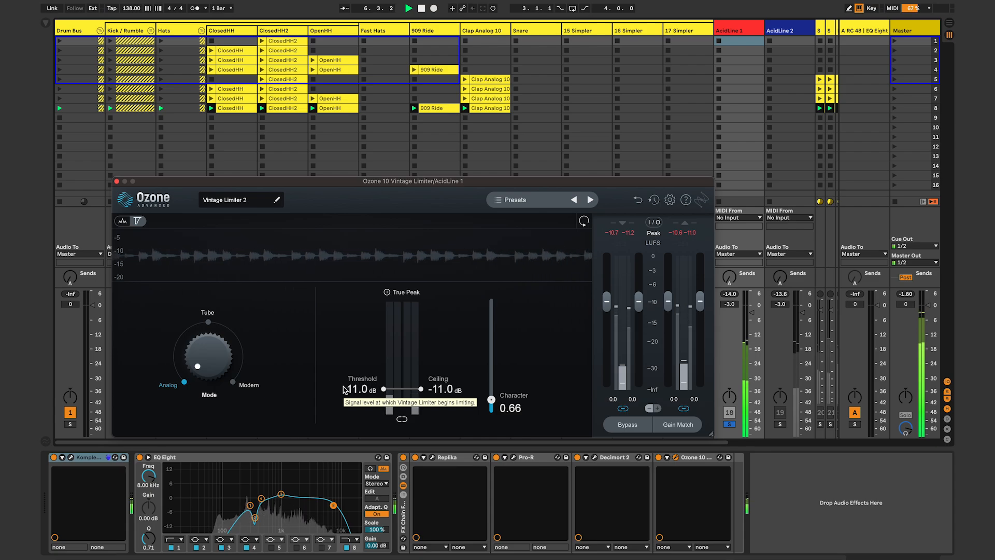
# Step: Set the threshold of the Ozone 10 Vintage Limiter on AcidLine 1 to -17.5 dB
pyautogui.moveTo(358, 392); pyautogui.dragTo(361, 412)
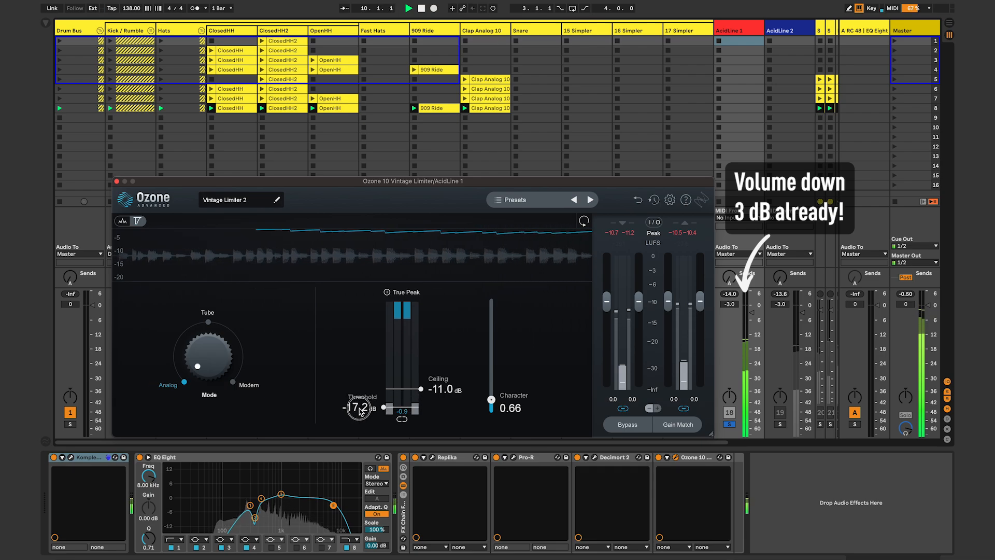
pyautogui.press('super+z')
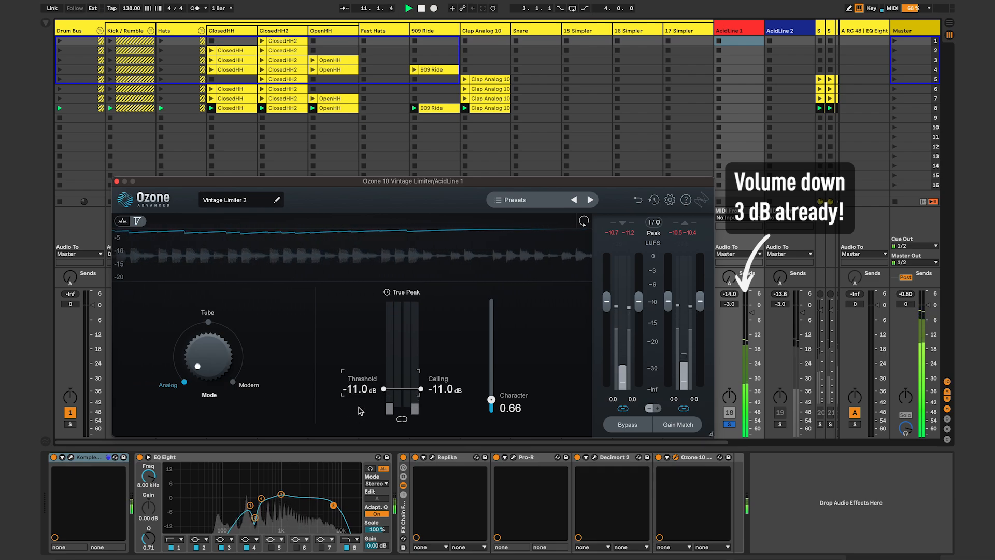
pyautogui.doubleClick(354, 391)
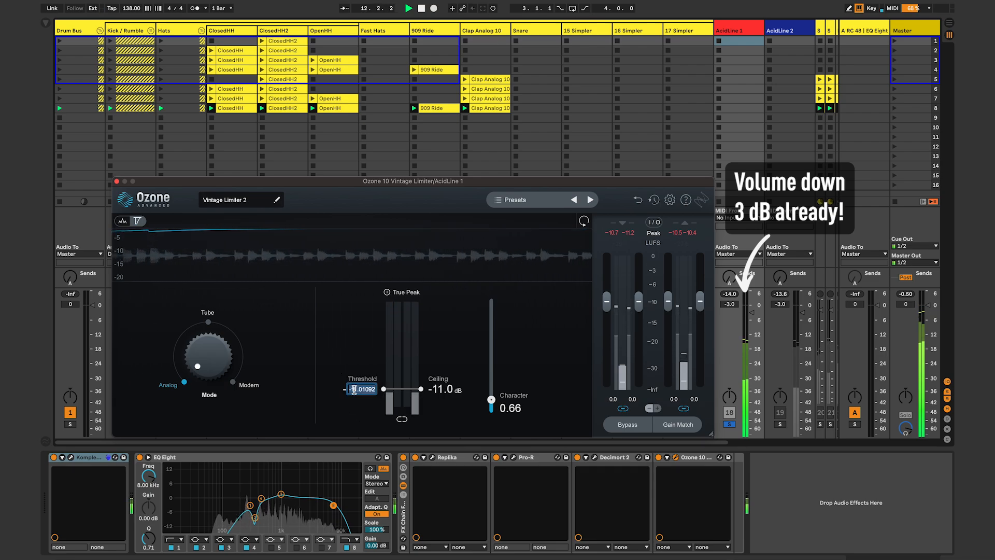
pyautogui.write('17.5')
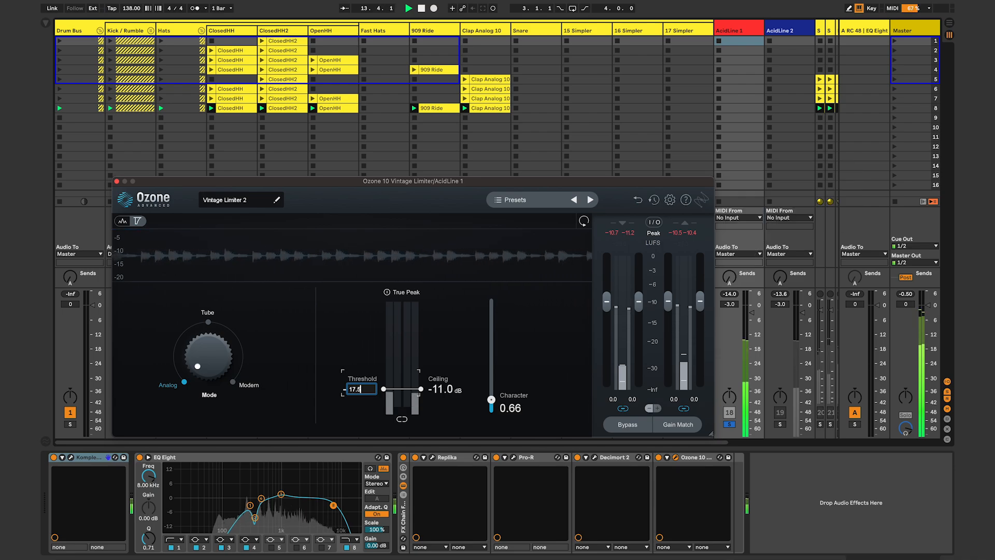
pyautogui.press('Return')
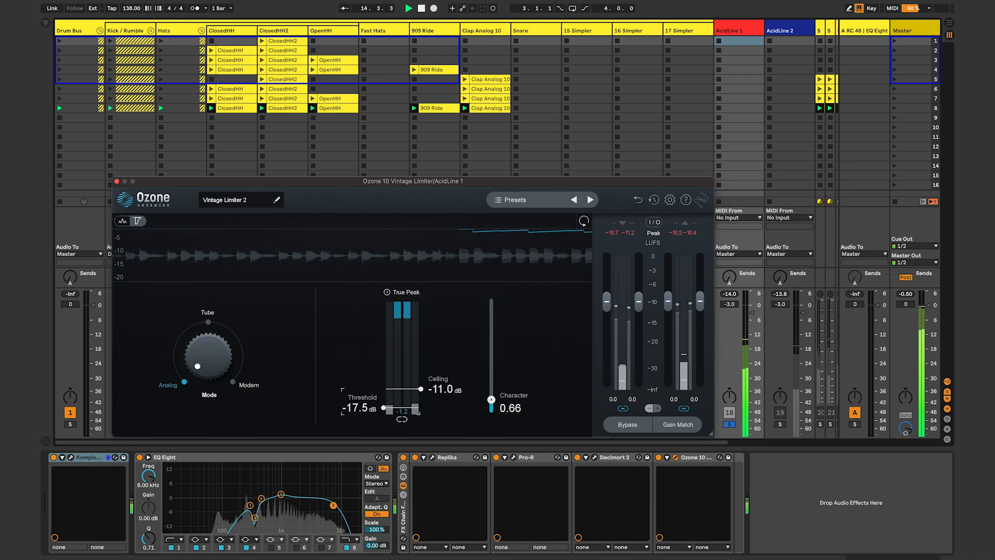
# Step: Set the Vintage Limiter's output gain to -3 dB
pyautogui.doubleClick(695, 401)
pyautogui.write('-')
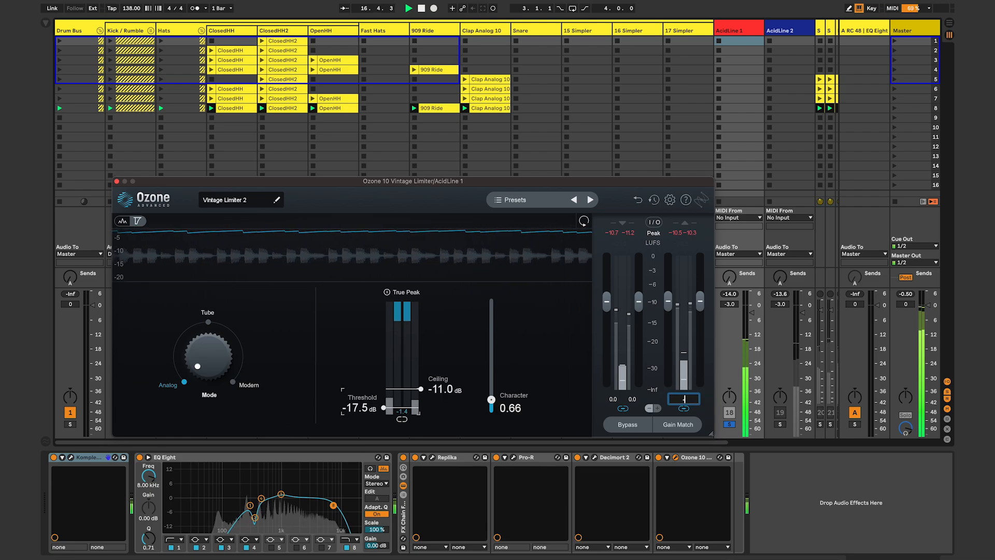
pyautogui.write('3')
pyautogui.press('Return')
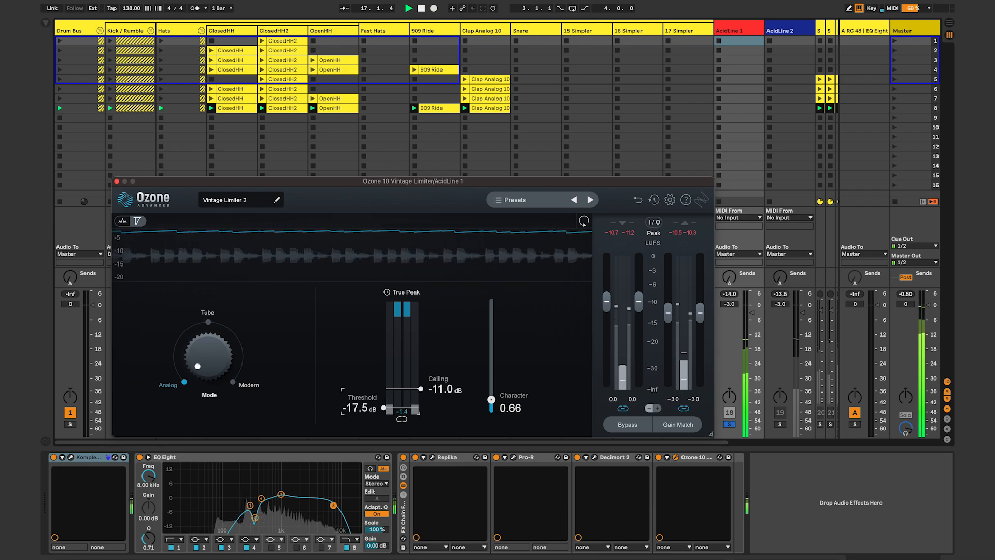
# Step: Unsolo AcidLine 1 and compare the full mix with the Ozone 10 Vintage Limiter off and on
pyautogui.click(731, 424)
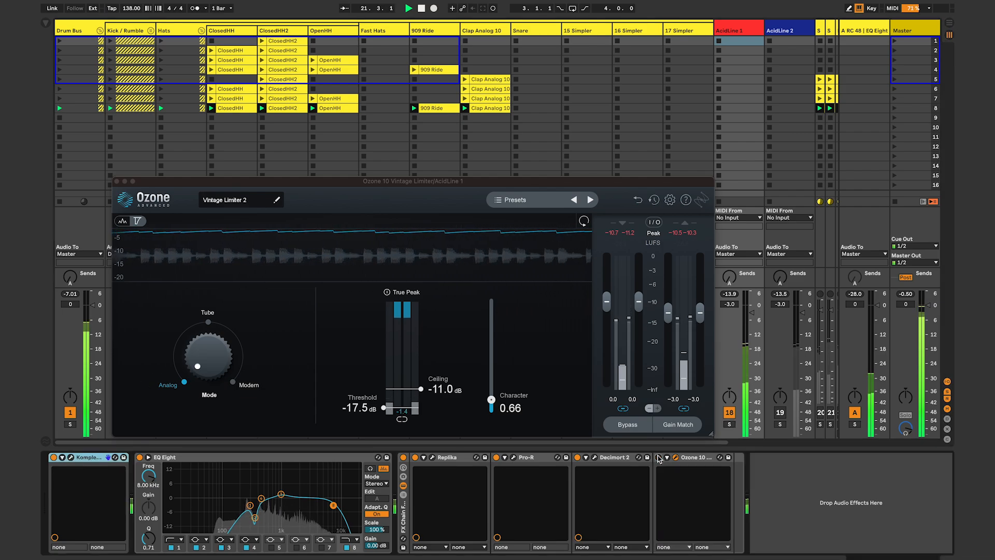
pyautogui.click(659, 457)
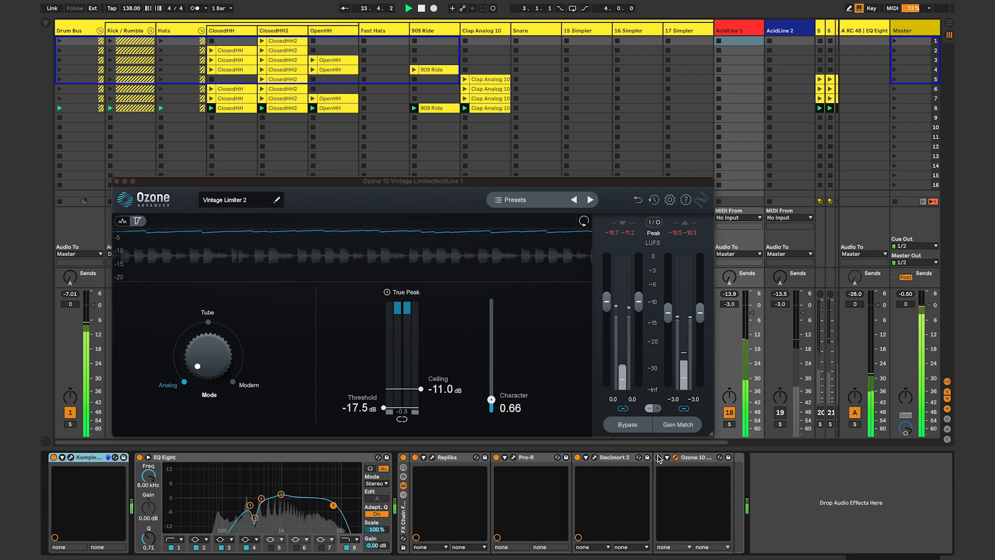
pyautogui.click(659, 458)
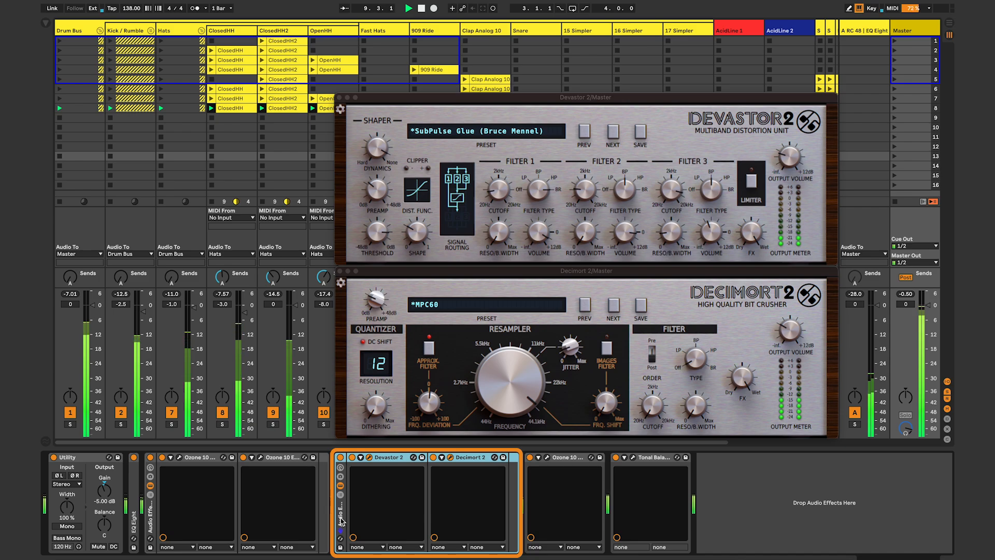
# Step: Compare the full mix with the Master's Devastor 2 and Decimort 2 rack repeatedly off and on
pyautogui.press('0')
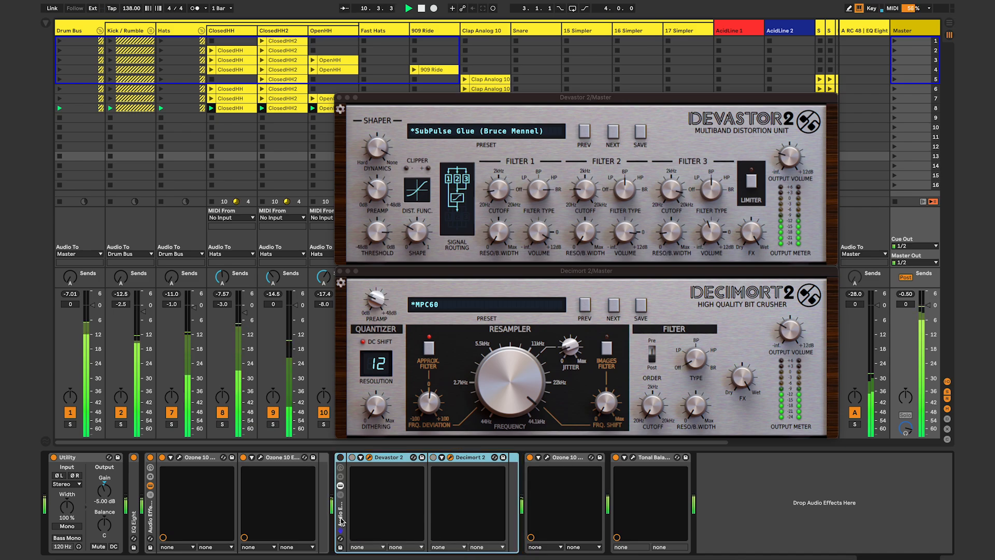
pyautogui.press('0')
pyautogui.press('0')
pyautogui.press('0')
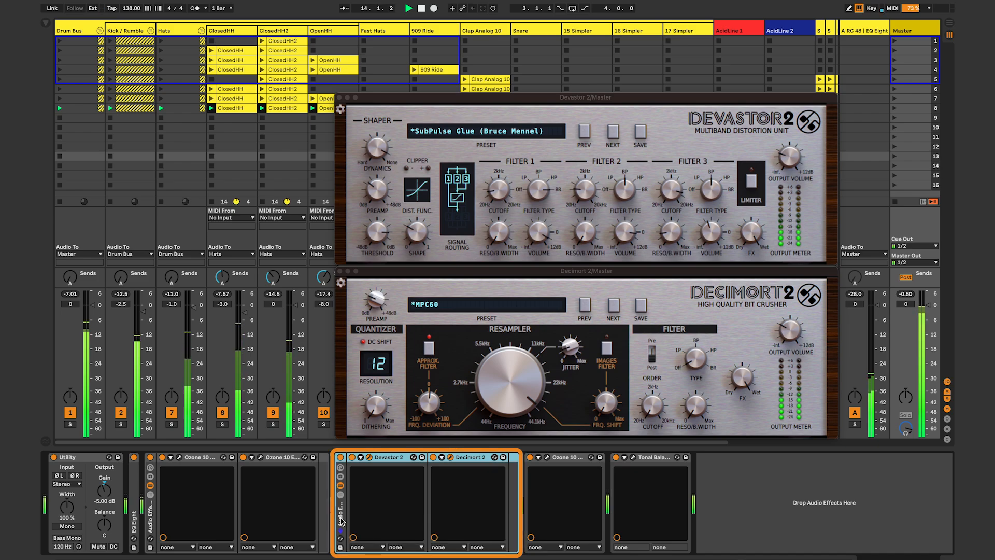